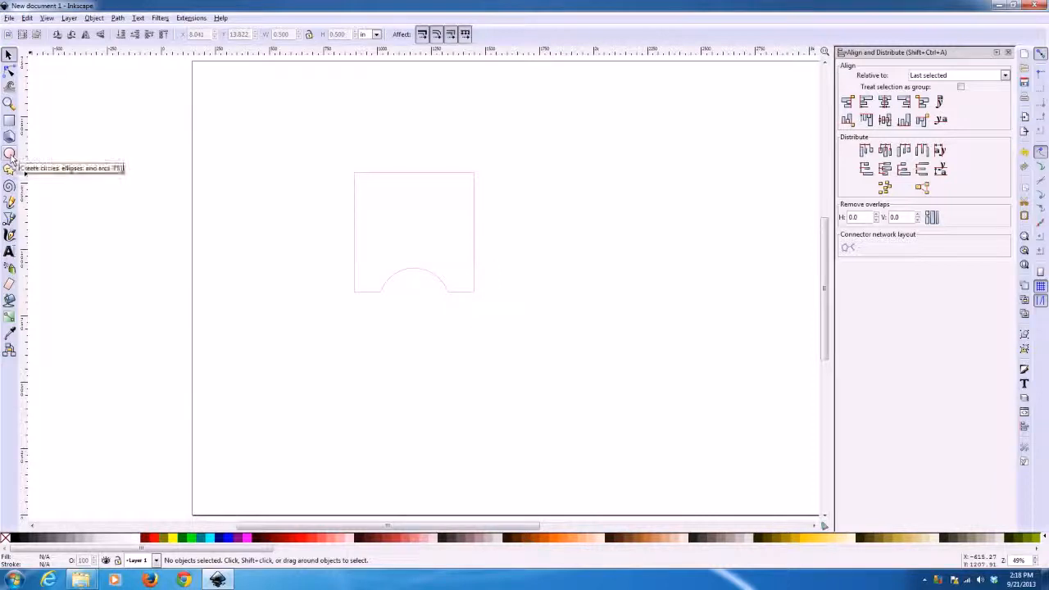
Draw a small circle above and to the left of the notched square, and set its width and height to 0.25 in
left_click(10, 154)
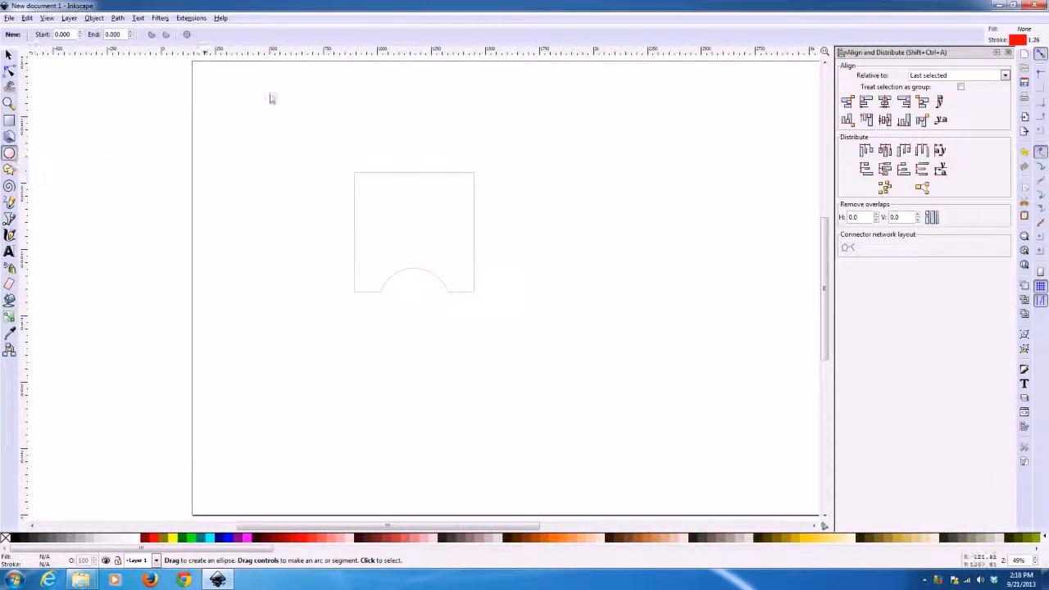
left_click_drag(275, 105, 300, 131)
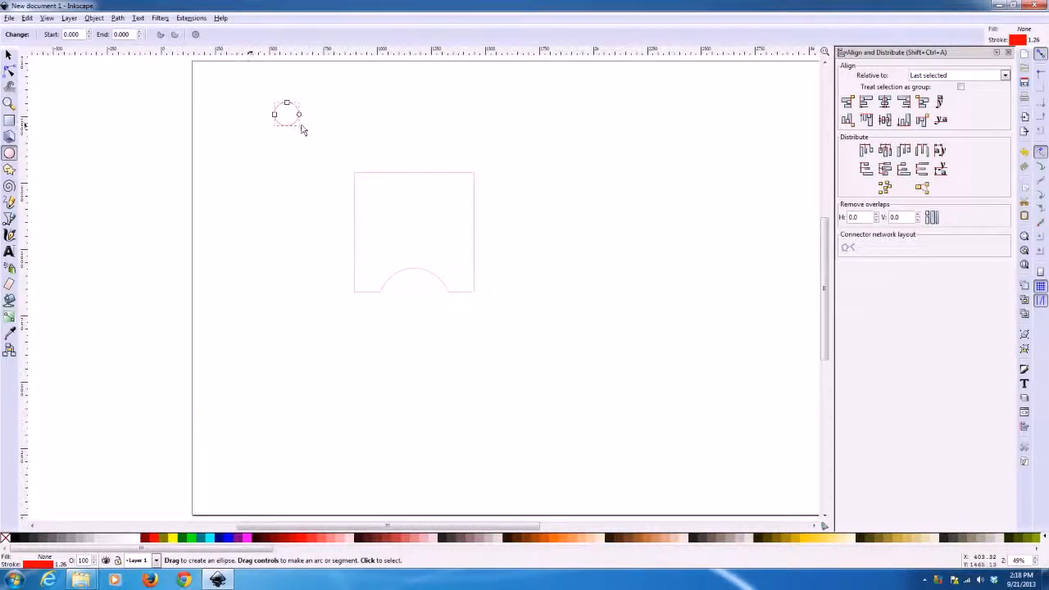
left_click(9, 55)
left_click_drag(290, 35, 259, 43)
key("BackSpace")
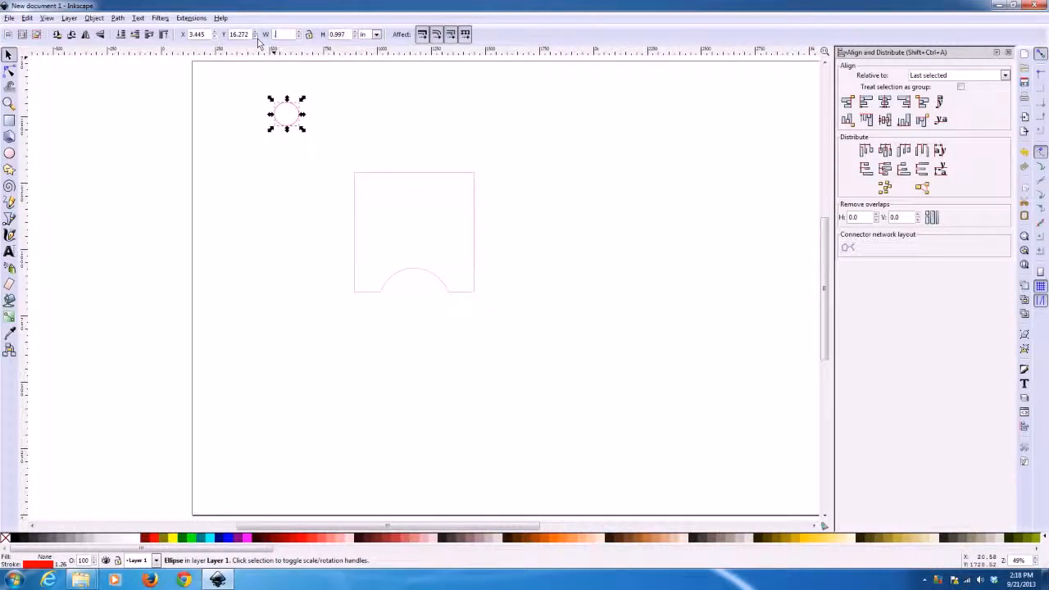
type(".25")
key("Tab")
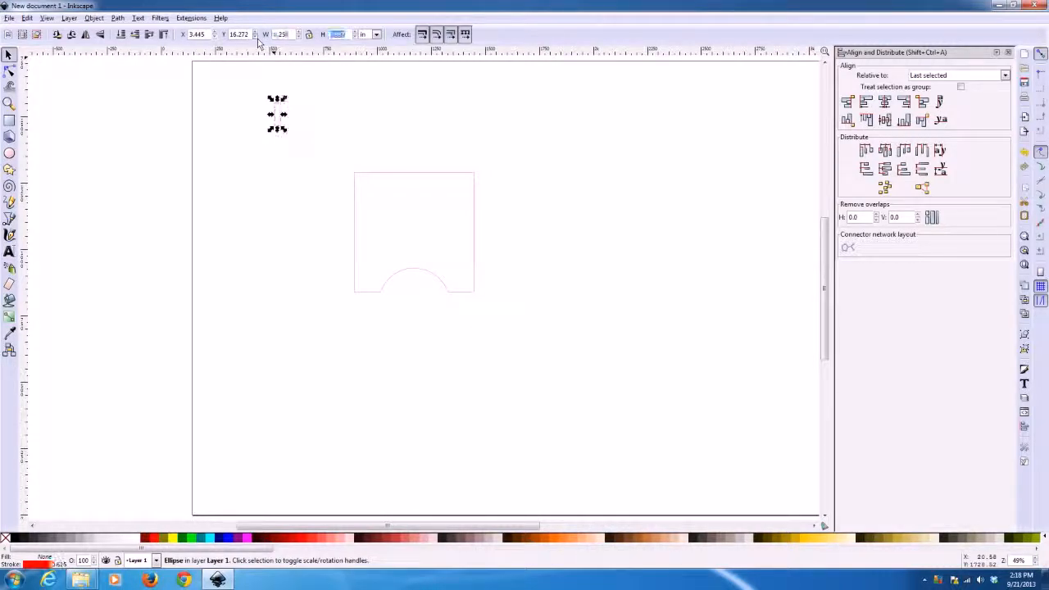
type(".25")
key("Return")
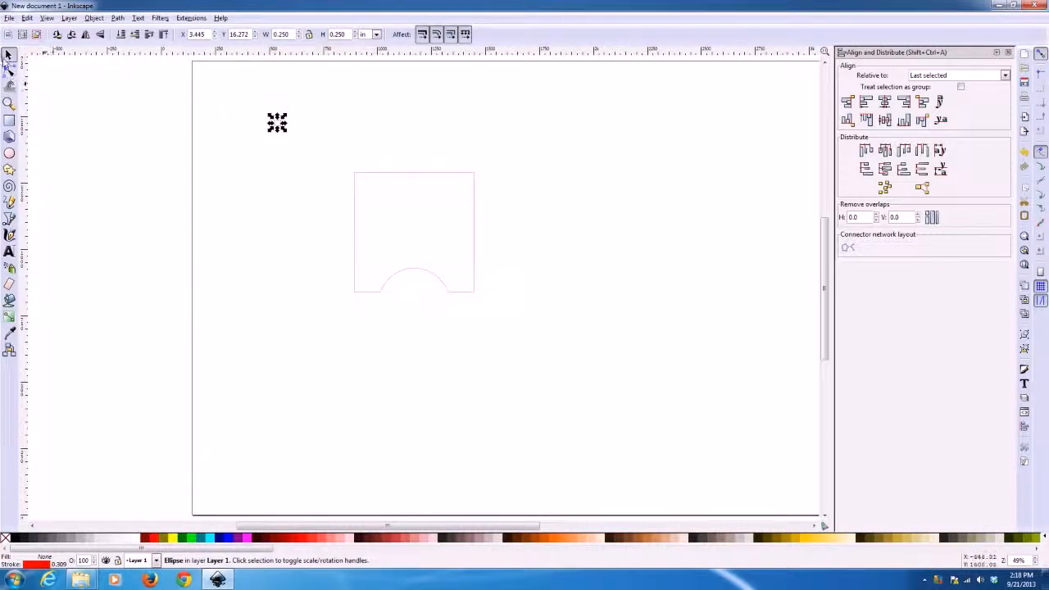
Move the 0.25 in circle to just above the notched square, at about X 8.22 in, Y 15.68 in
left_click(131, 156)
left_click_drag(258, 97, 309, 146)
key("Delete")
left_click_drag(228, 80, 300, 162)
left_click_drag(277, 123, 392, 137)
key("Delete")
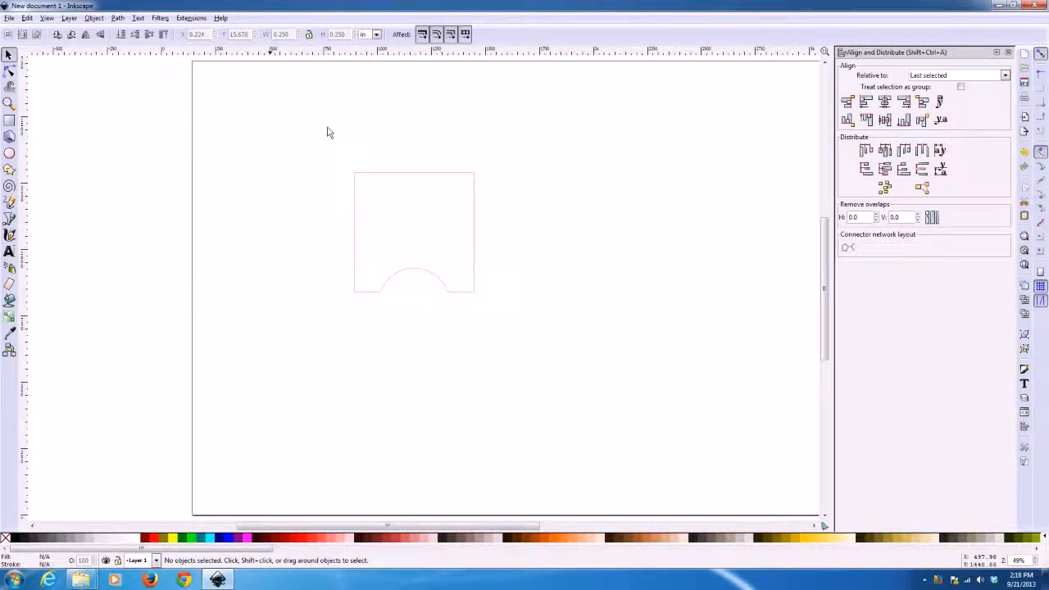
Try placing a copy of the circle by hand above the square's upper-right corner, and remove that copy
left_click_drag(359, 112, 413, 172)
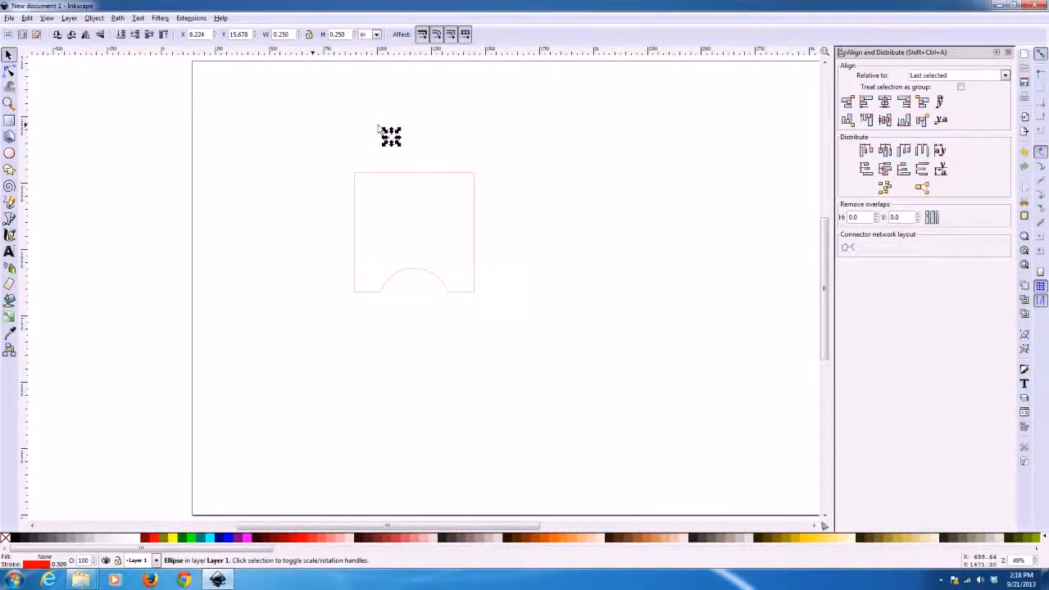
key("ctrl")
left_click_drag(393, 144, 461, 146)
key("Delete")
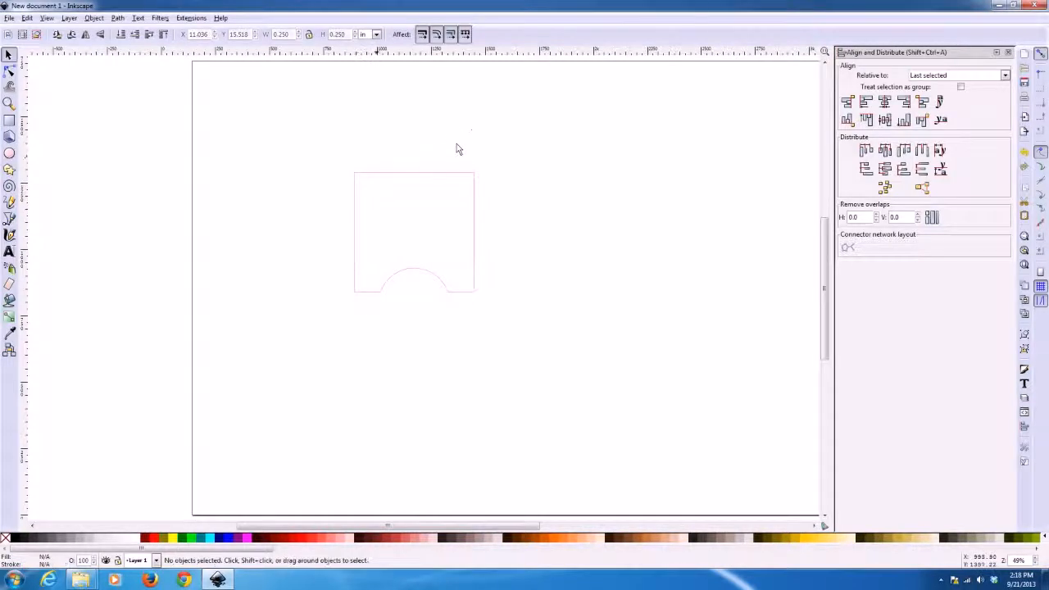
key("ctrl+z")
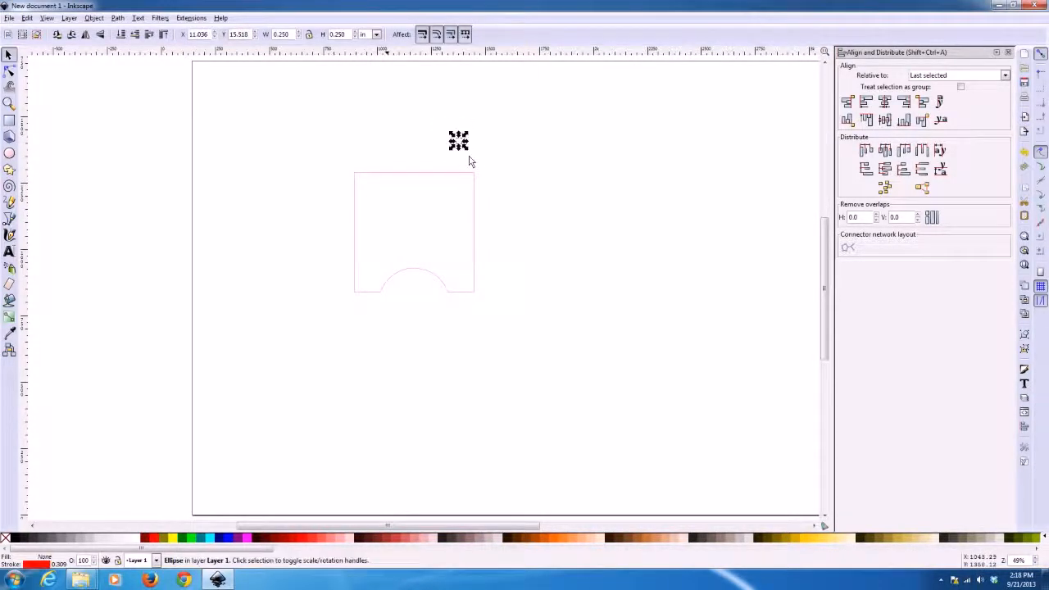
left_click(470, 160)
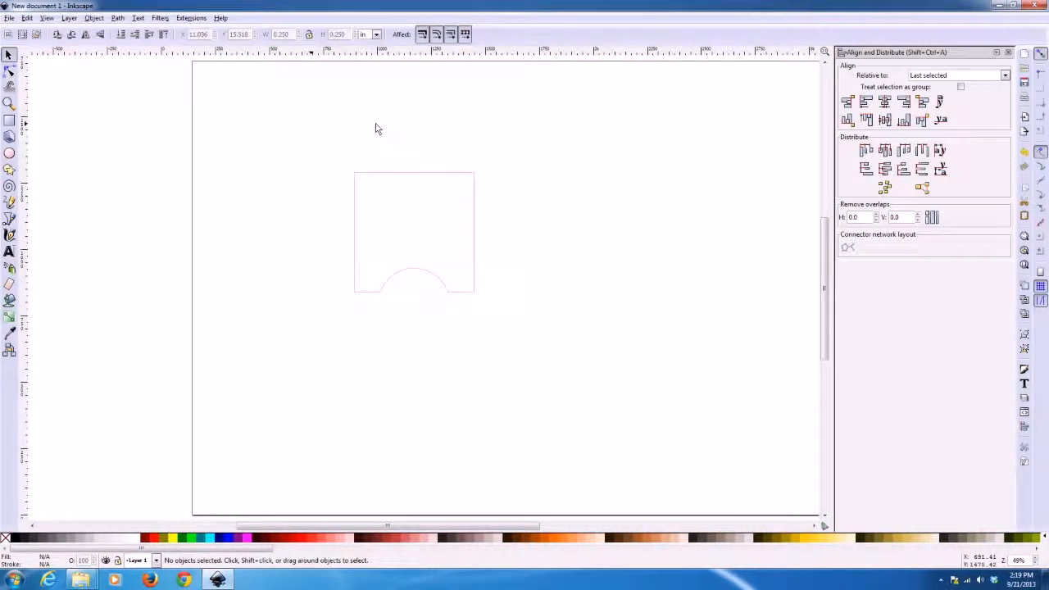
Copy the circle twice to the right, offsetting each copy 0.75 in horizontally with a relative Transform move
left_click_drag(375, 124, 412, 161)
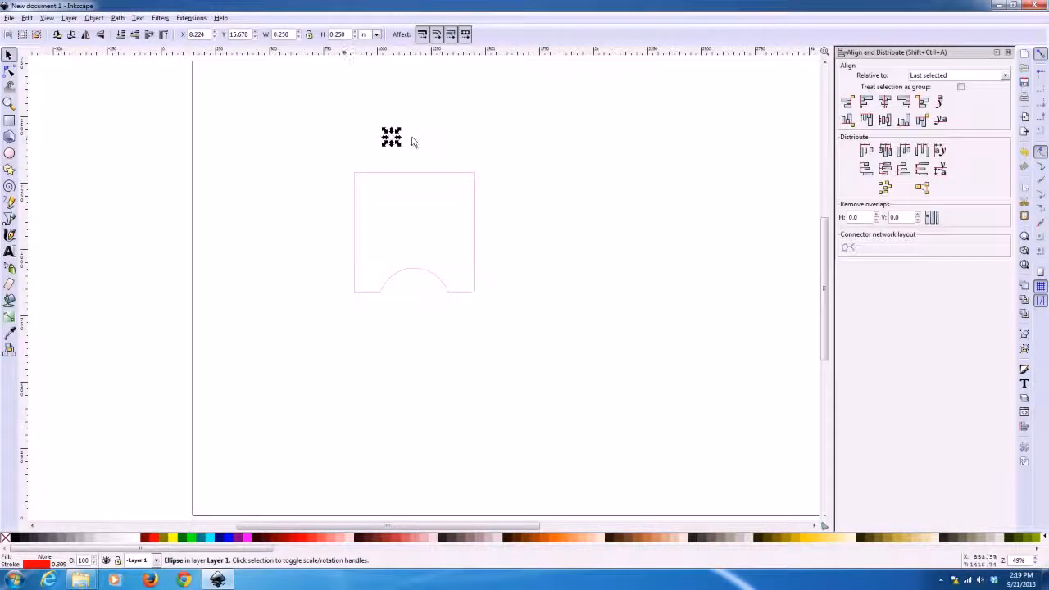
left_click(95, 18)
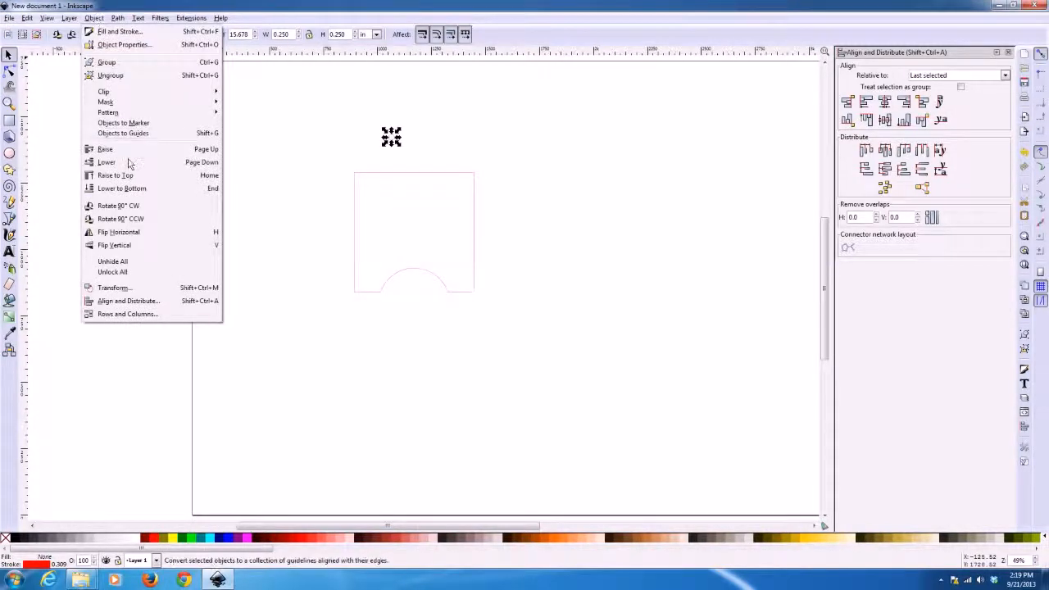
left_click(115, 288)
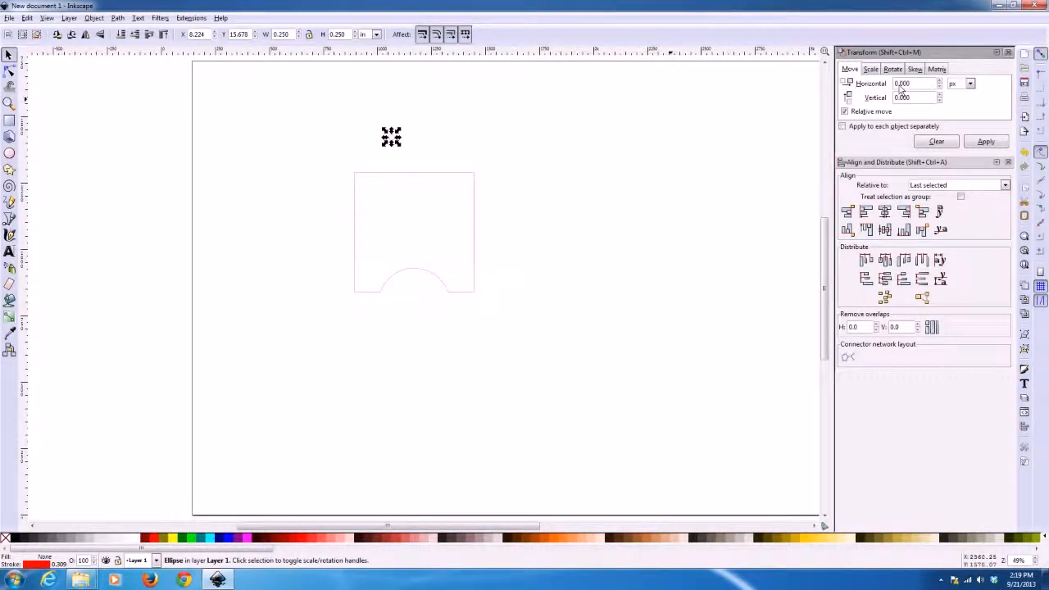
left_click(969, 86)
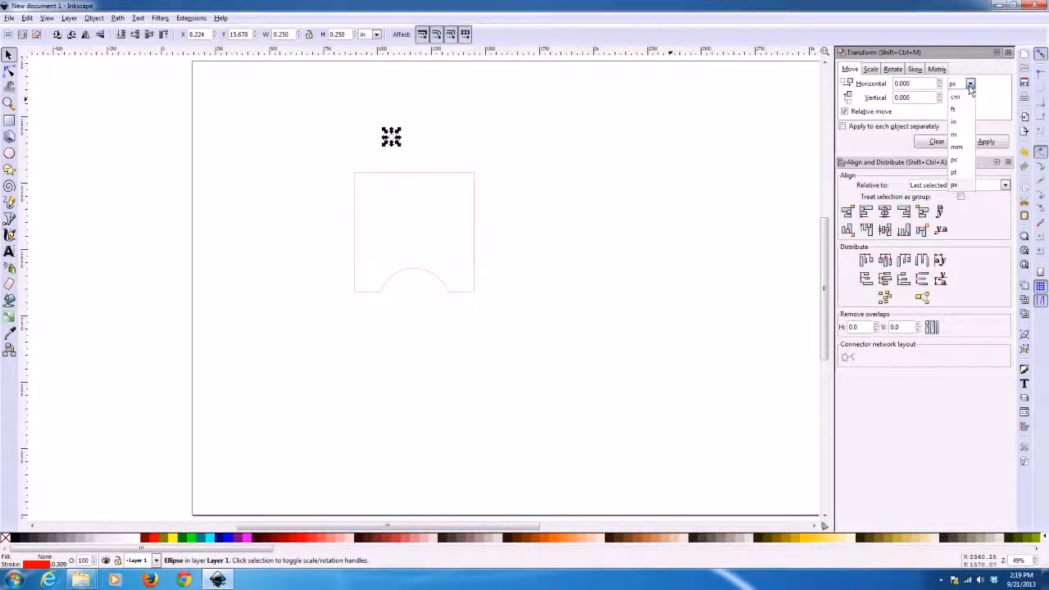
left_click(956, 123)
double_click(923, 85)
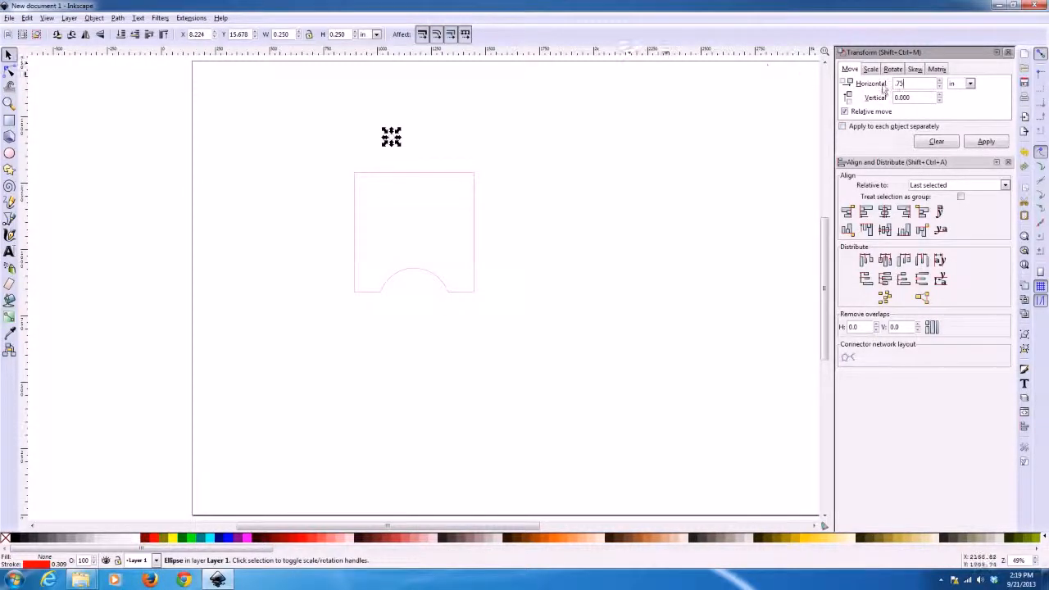
left_click(986, 142)
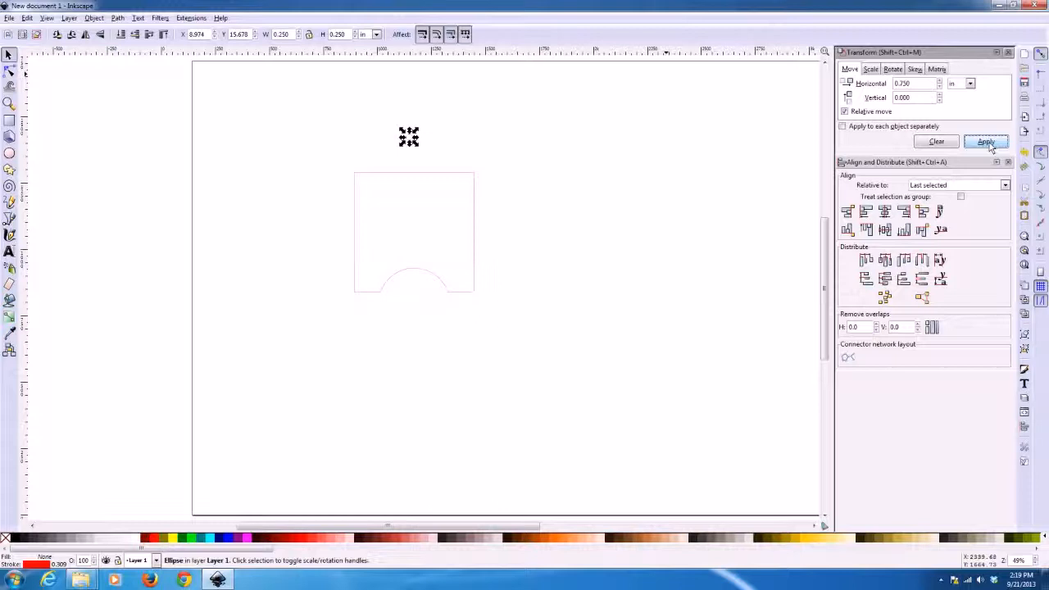
left_click(988, 143)
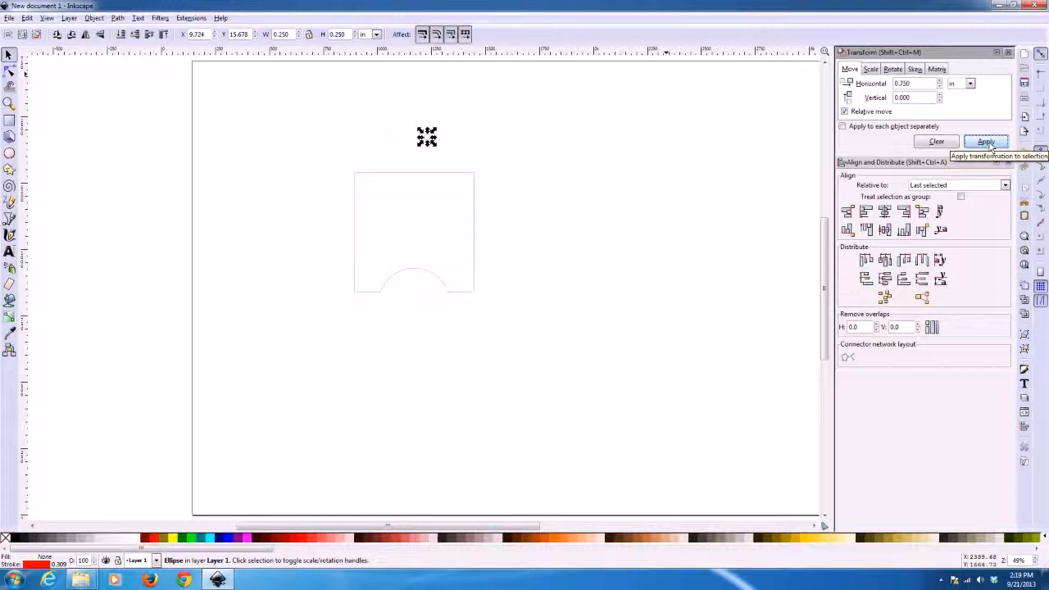
left_click(483, 136)
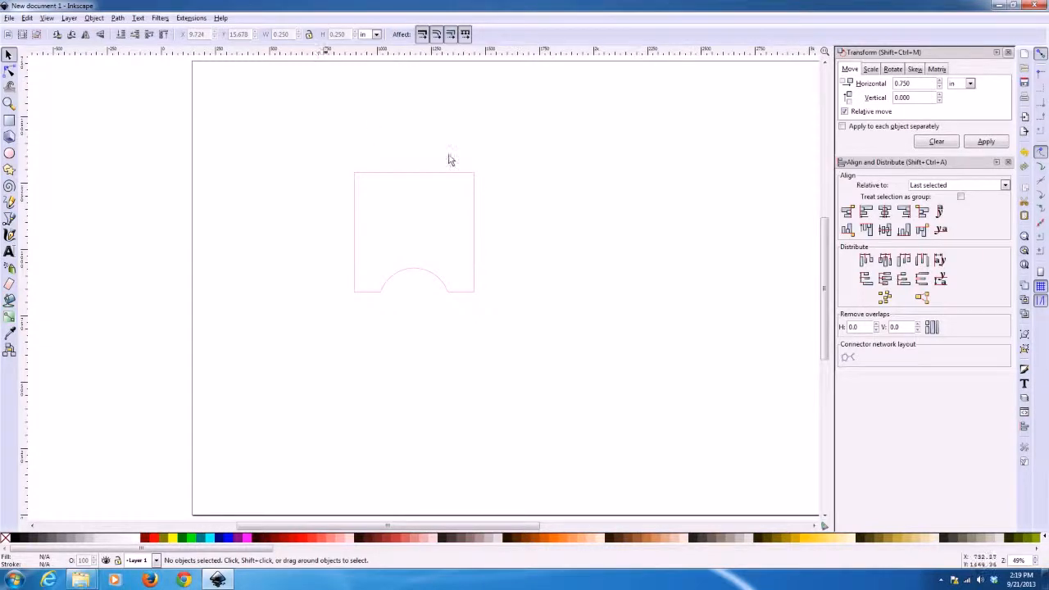
Copy the original circle once to the left with a horizontal Transform move of -0.75 in
left_click(392, 144)
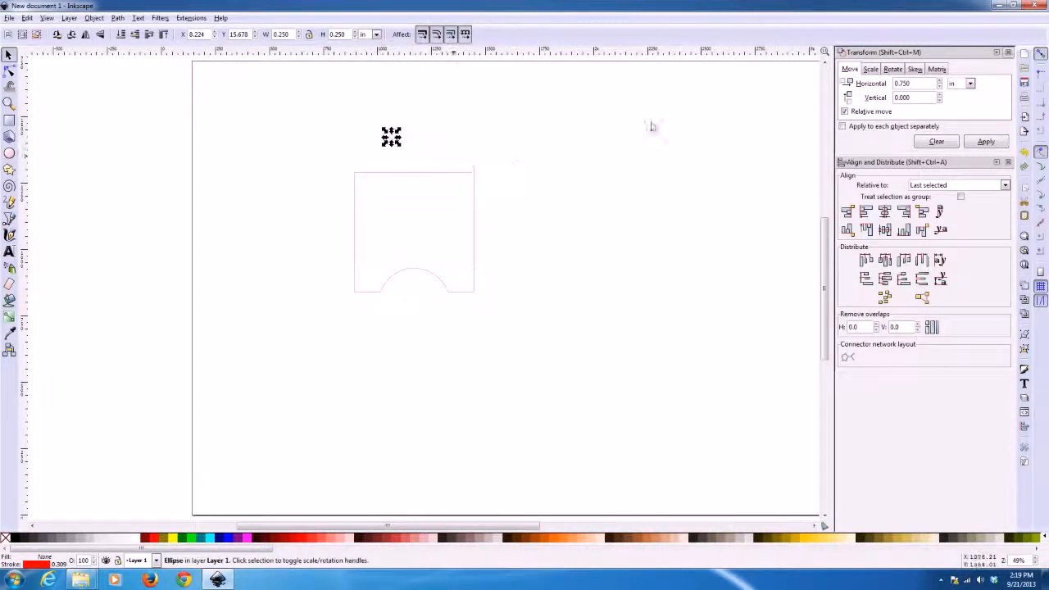
left_click(897, 85)
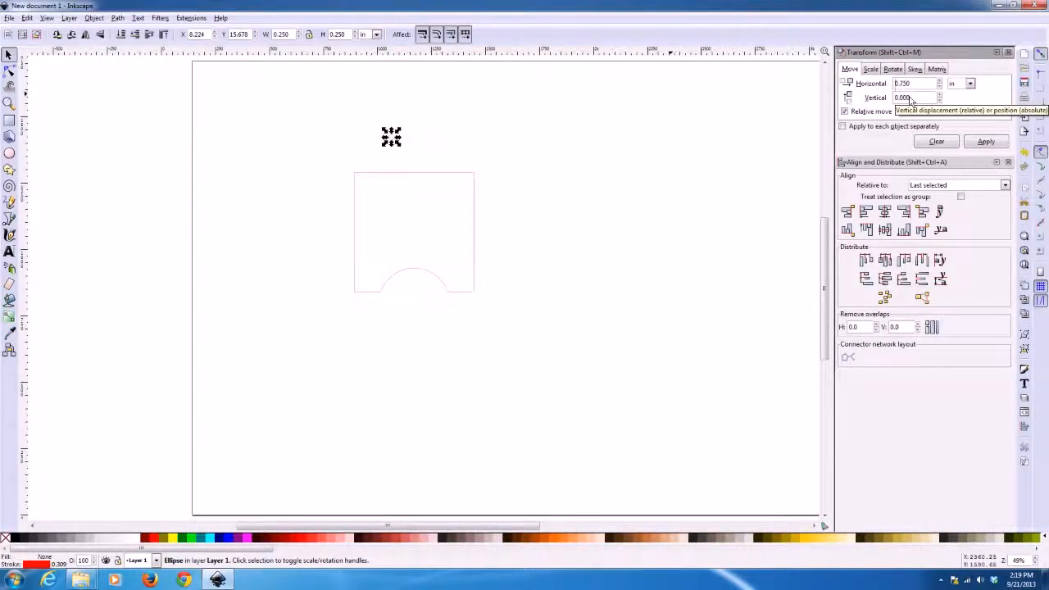
type("-")
left_click(986, 141)
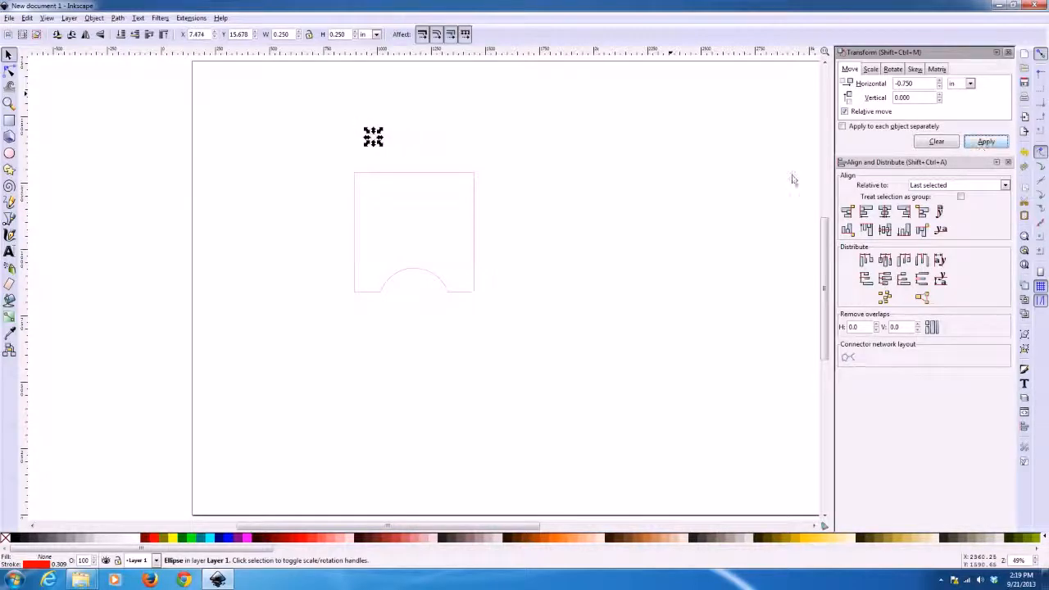
left_click(664, 173)
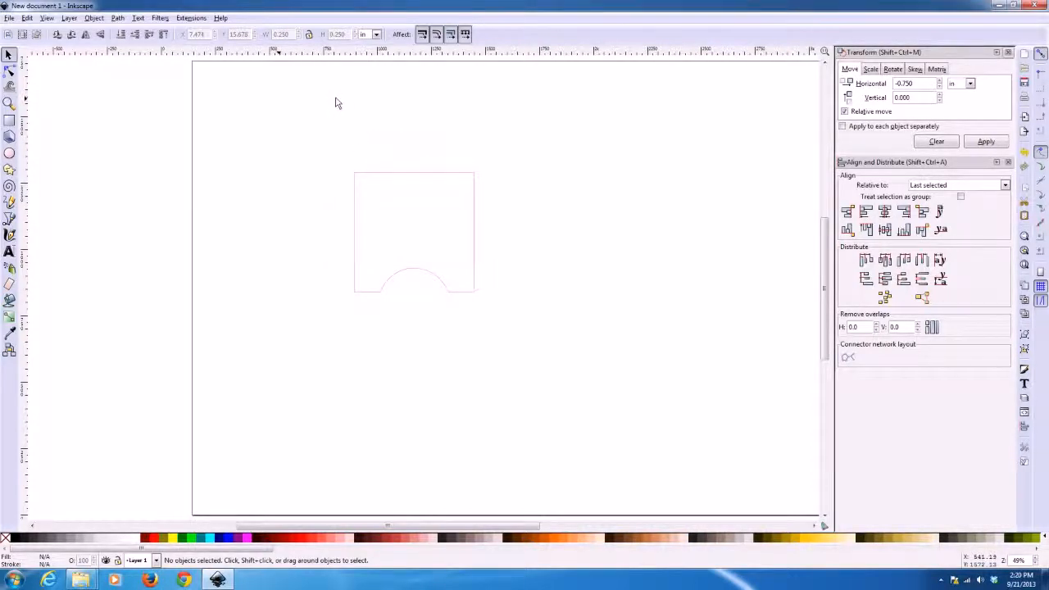
left_click_drag(335, 102, 344, 108)
double_click(8, 54)
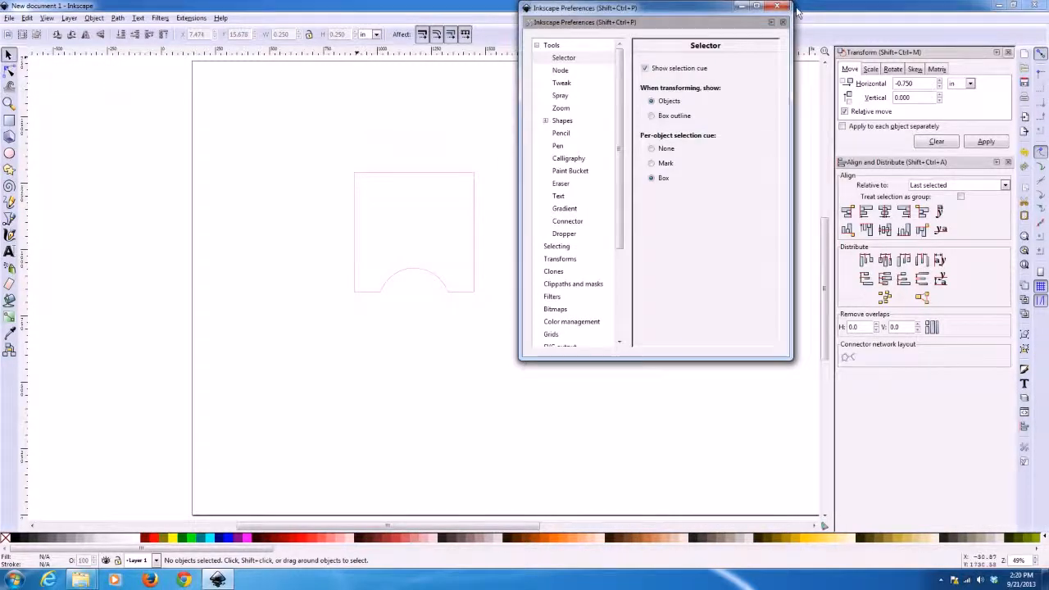
left_click(777, 7)
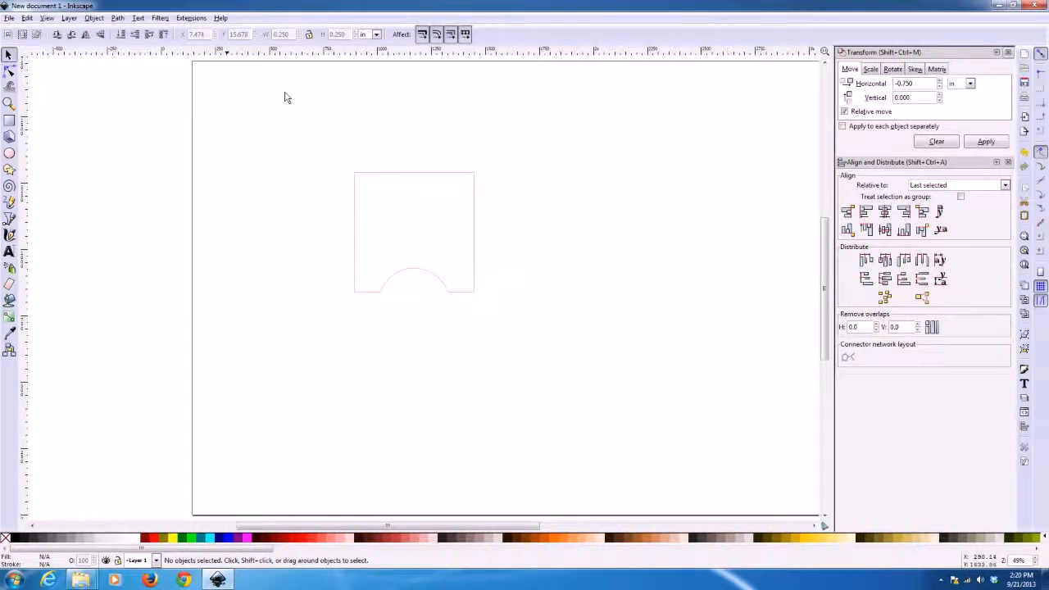
Select all four small circles above the square and group them
left_click_drag(308, 95, 462, 166)
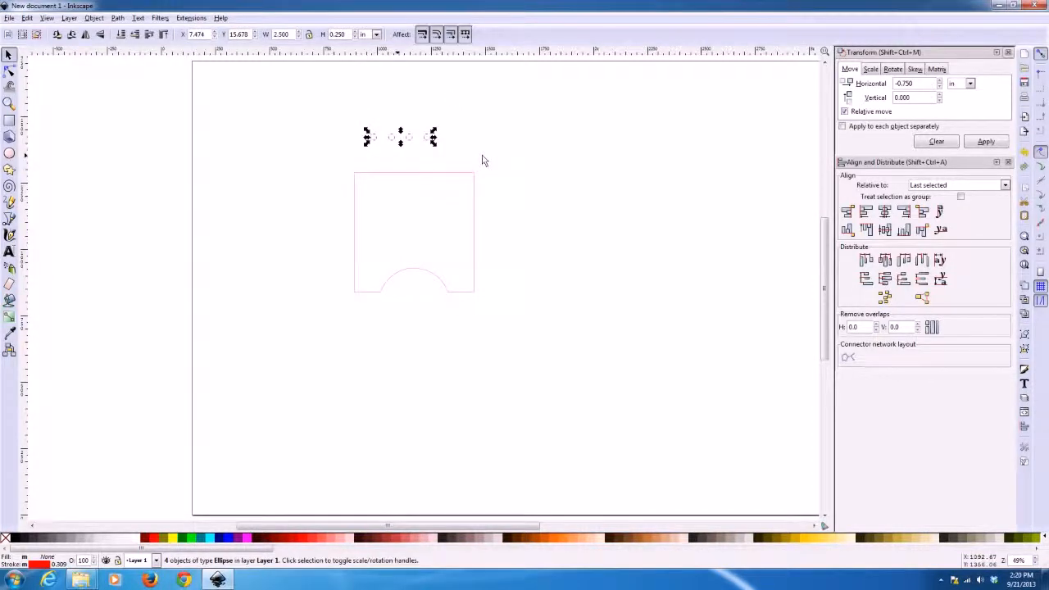
key("ctrl")
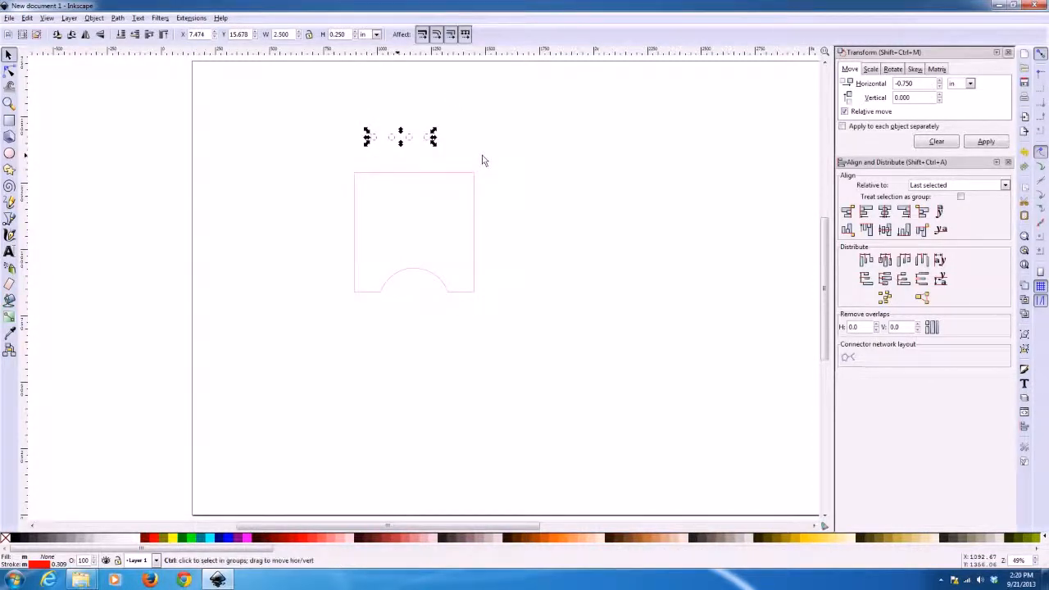
key("ctrl+g")
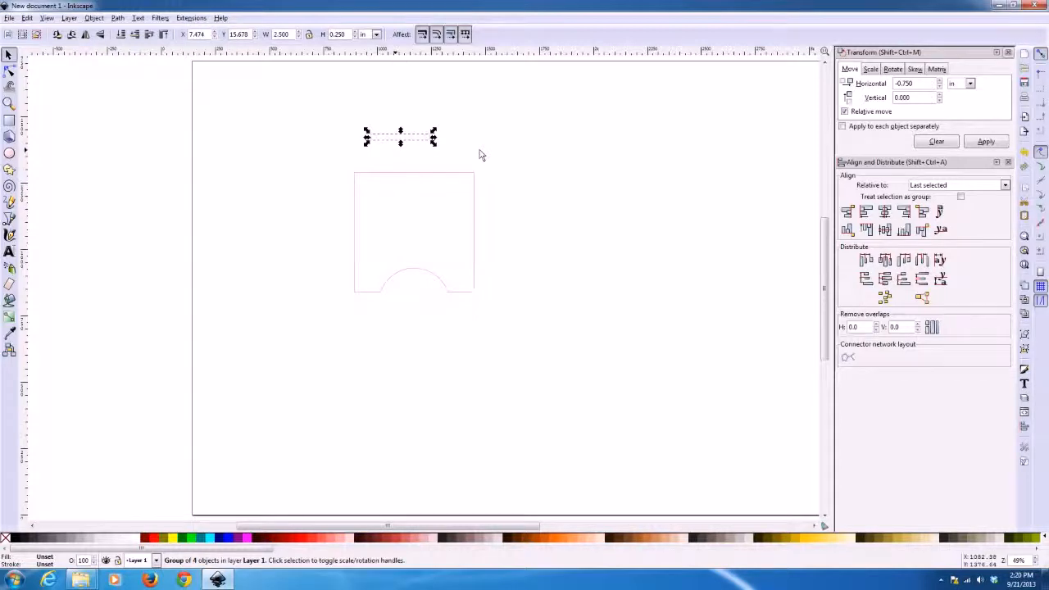
Center the group of circles on the notched square both horizontally and vertically, using the square as the alignment reference
key("shift")
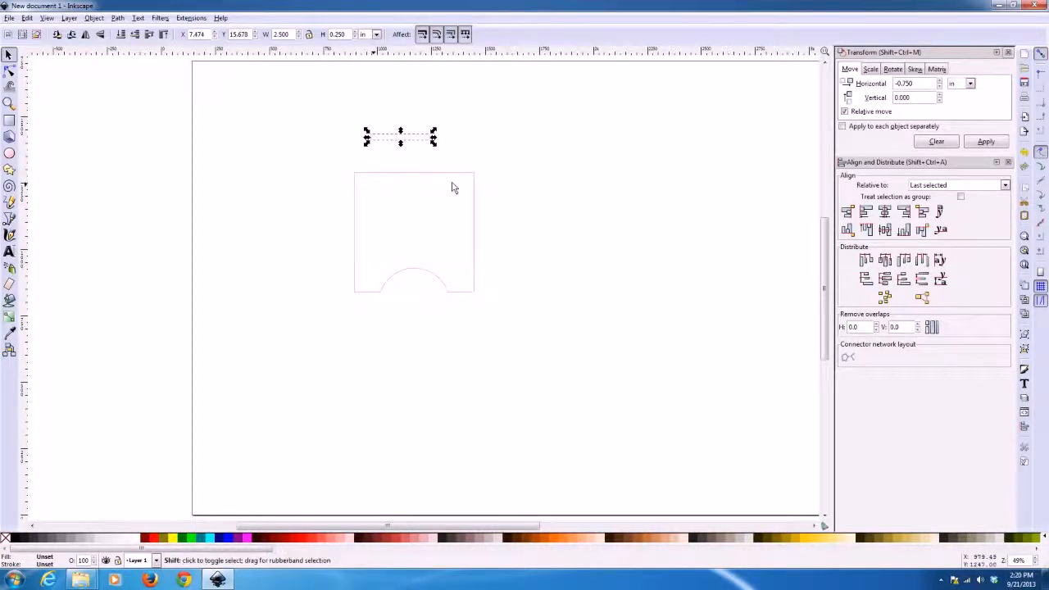
left_click(456, 175, "shift")
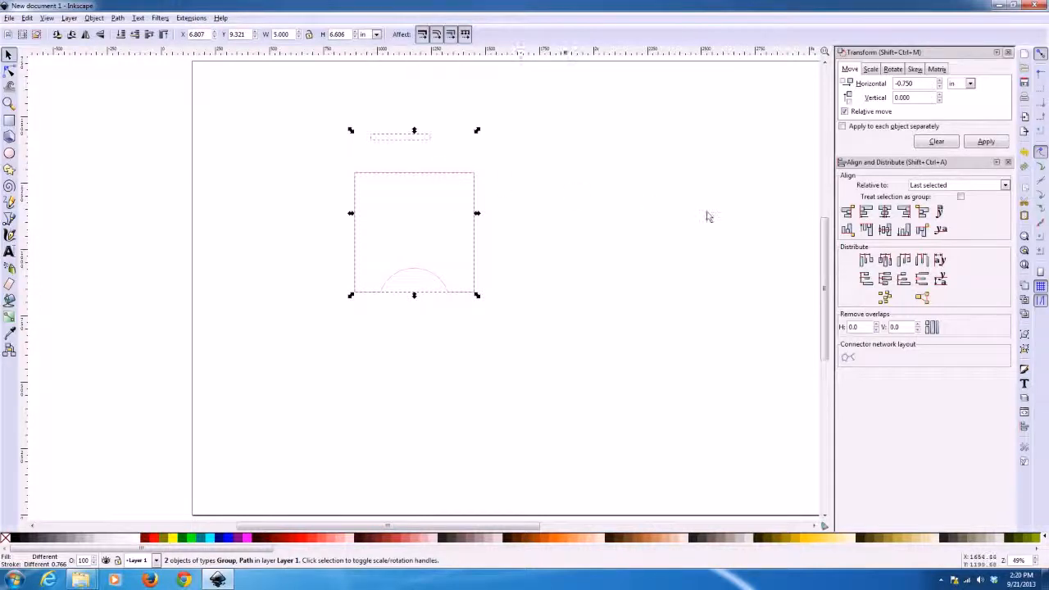
left_click(887, 218)
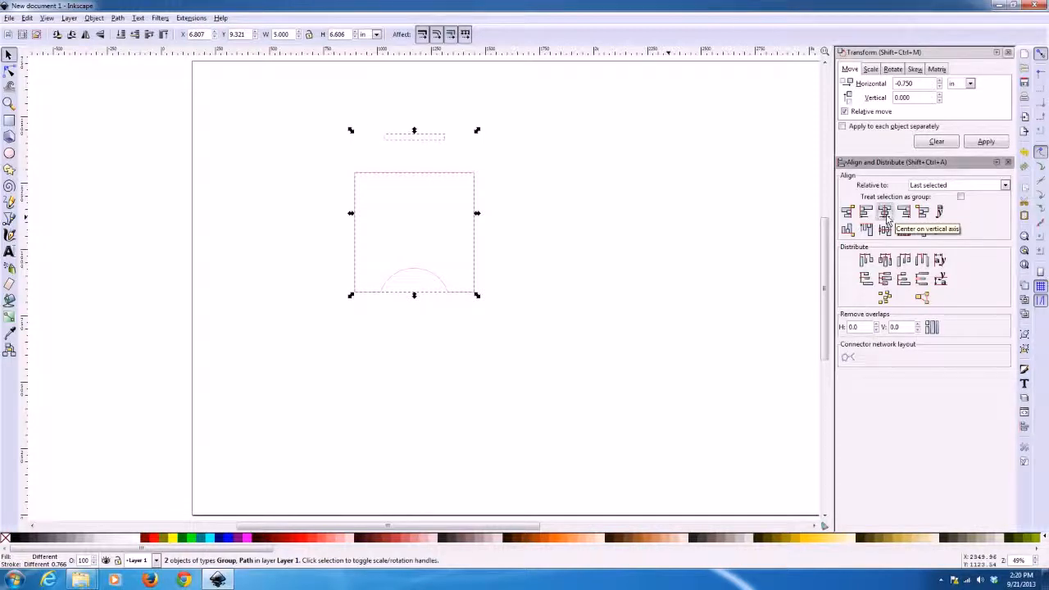
left_click(885, 229)
left_click(543, 310)
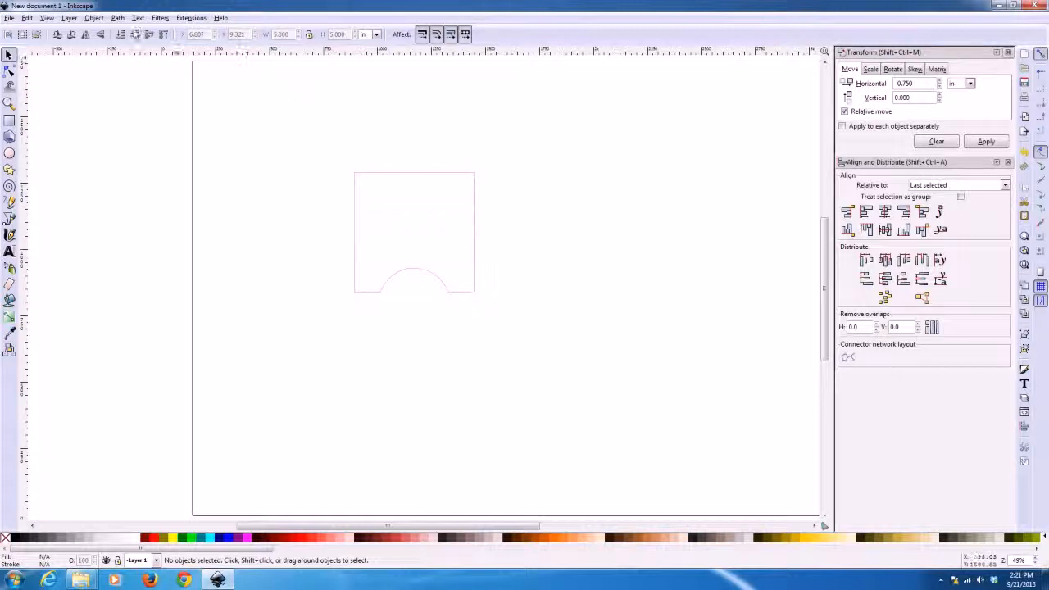
Switch the display mode to Outline to check the row of holes in the square
left_click(47, 17)
mouse_move(56, 41)
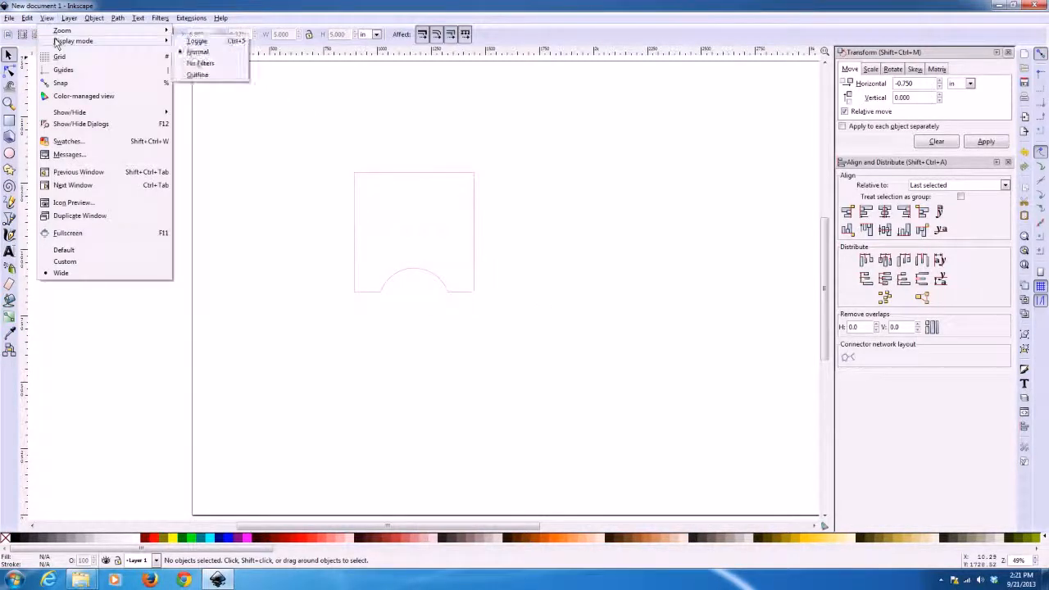
left_click(197, 74)
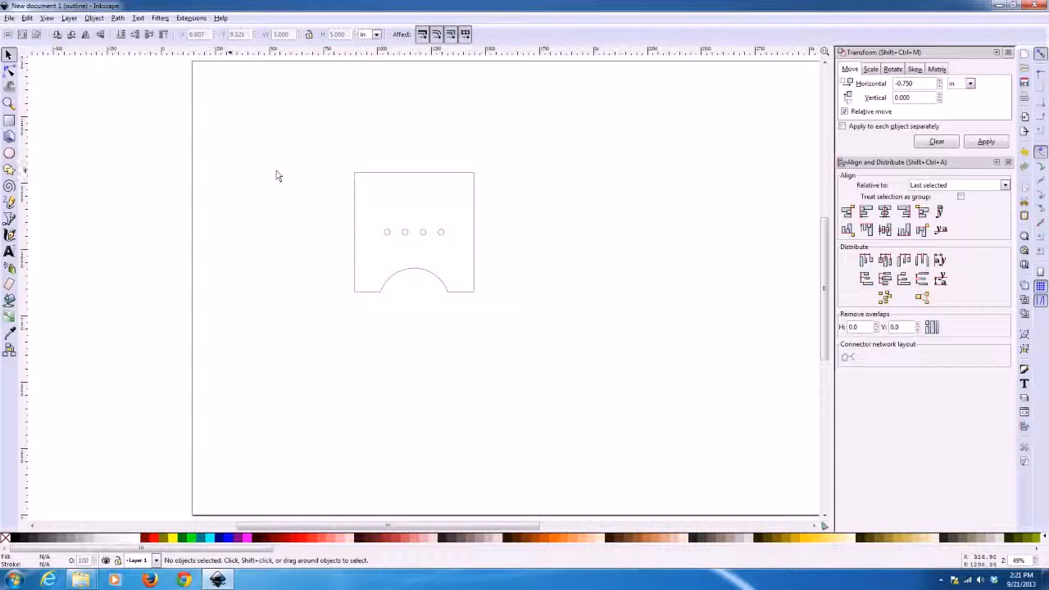
Switch the display mode to Normal and back to Outline to compare how the notched square and its holes are shown
left_click(47, 18)
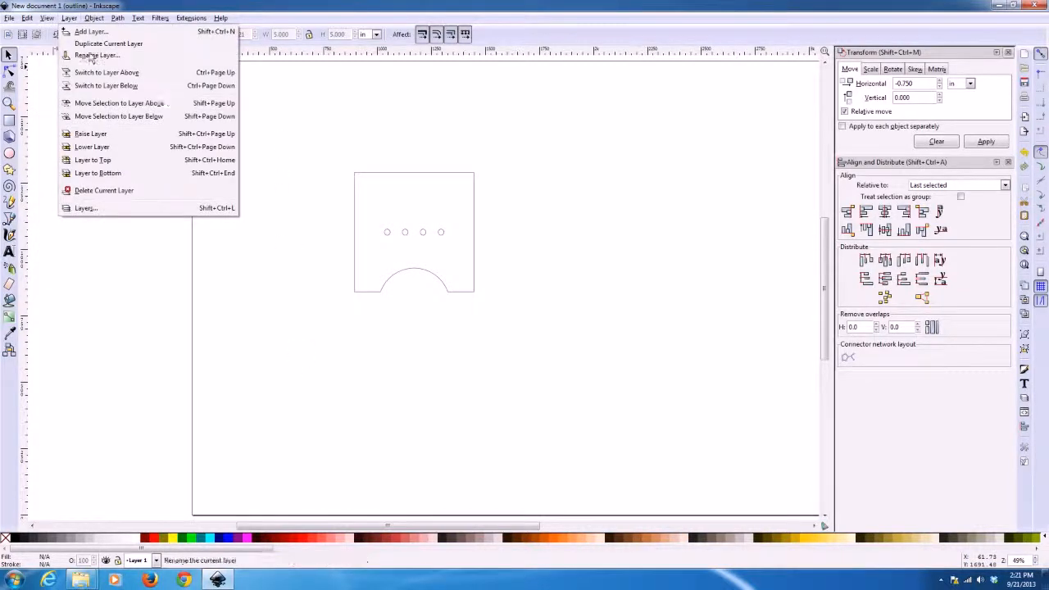
mouse_move(63, 33)
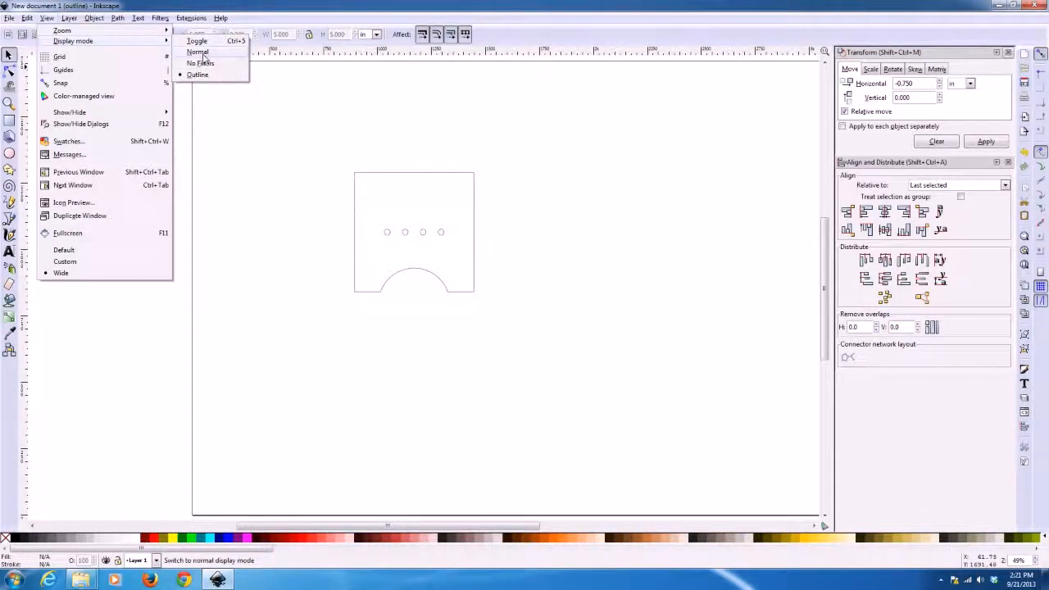
left_click(200, 51)
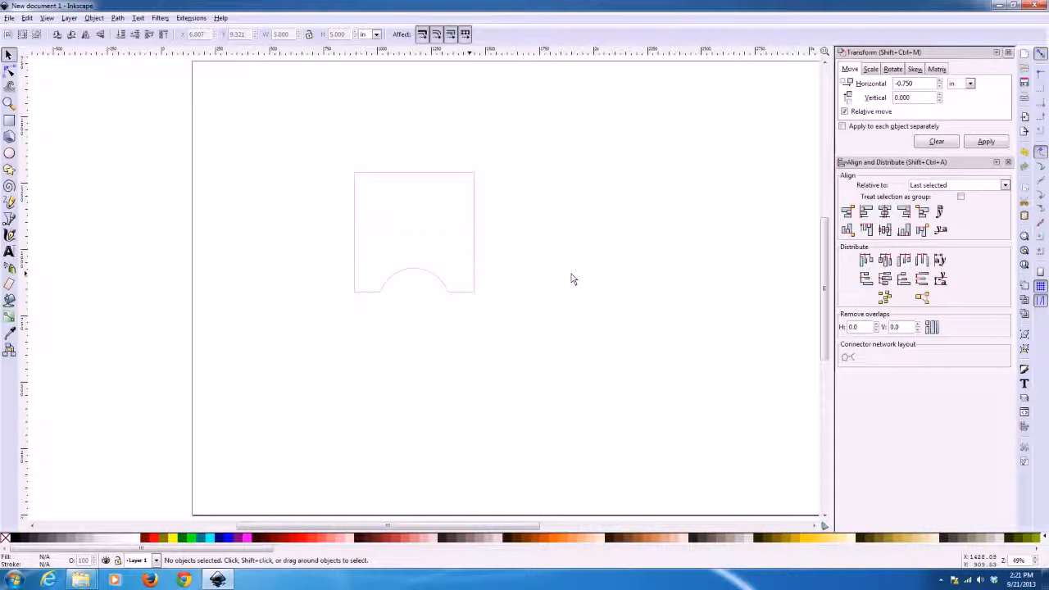
left_click(48, 18)
mouse_move(90, 41)
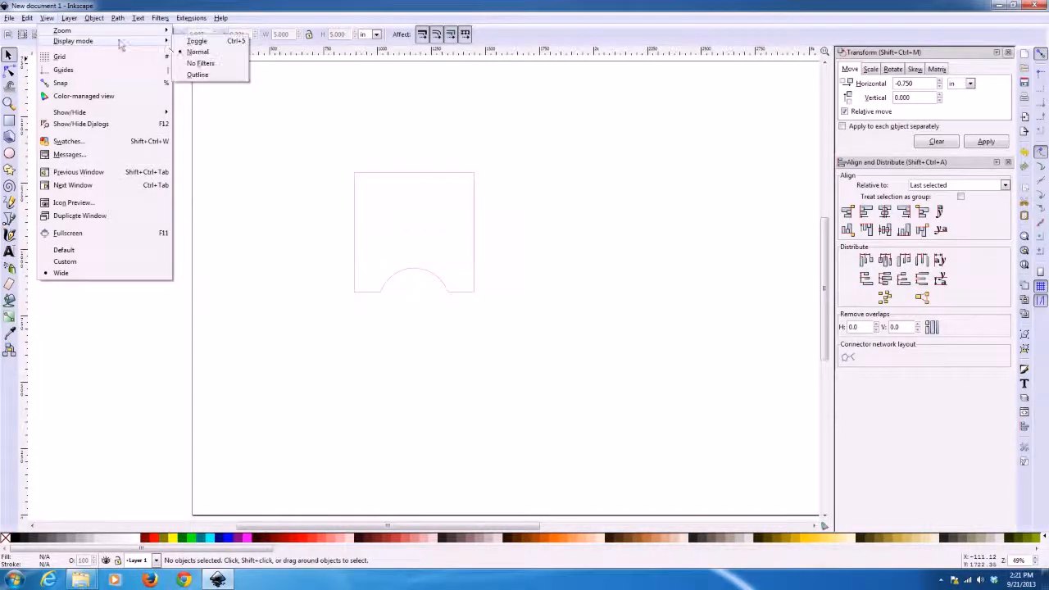
left_click(205, 74)
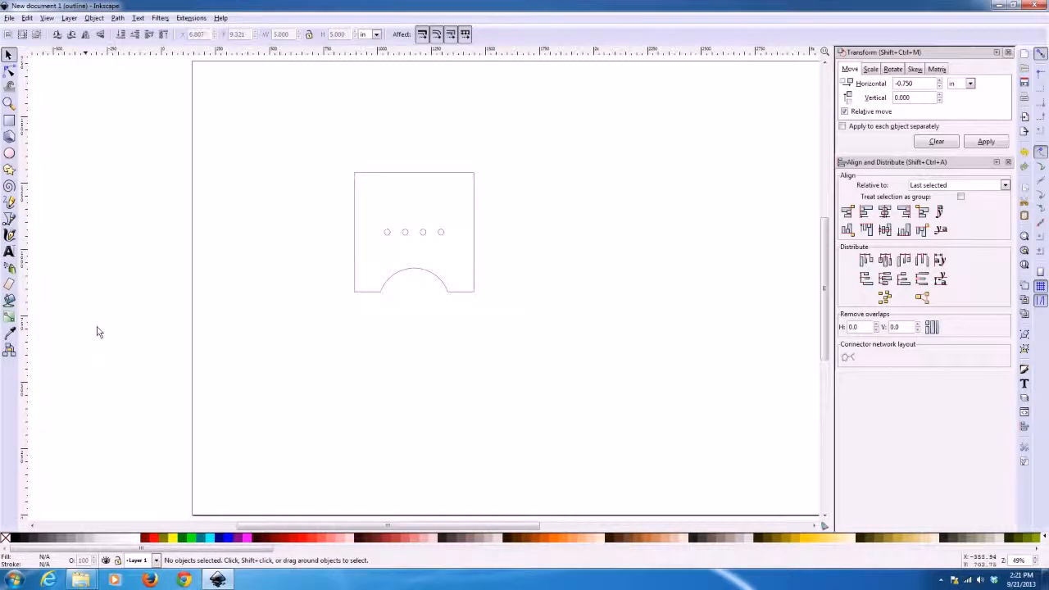
Draw a green-filled rectangle about 381 by 430 px beside the notched square and show it in Normal display mode
left_click(9, 154)
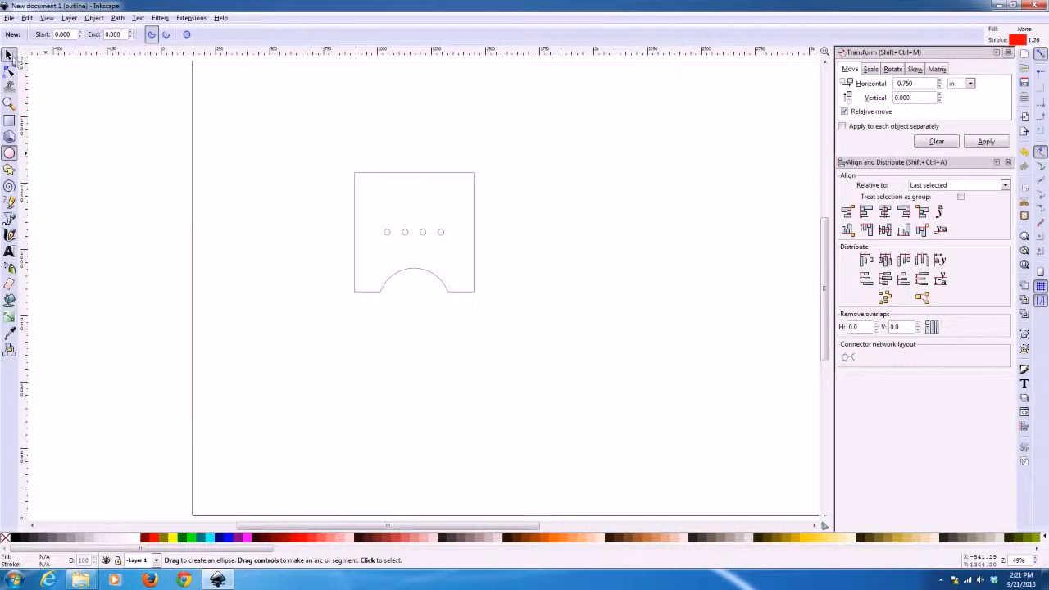
left_click(9, 55)
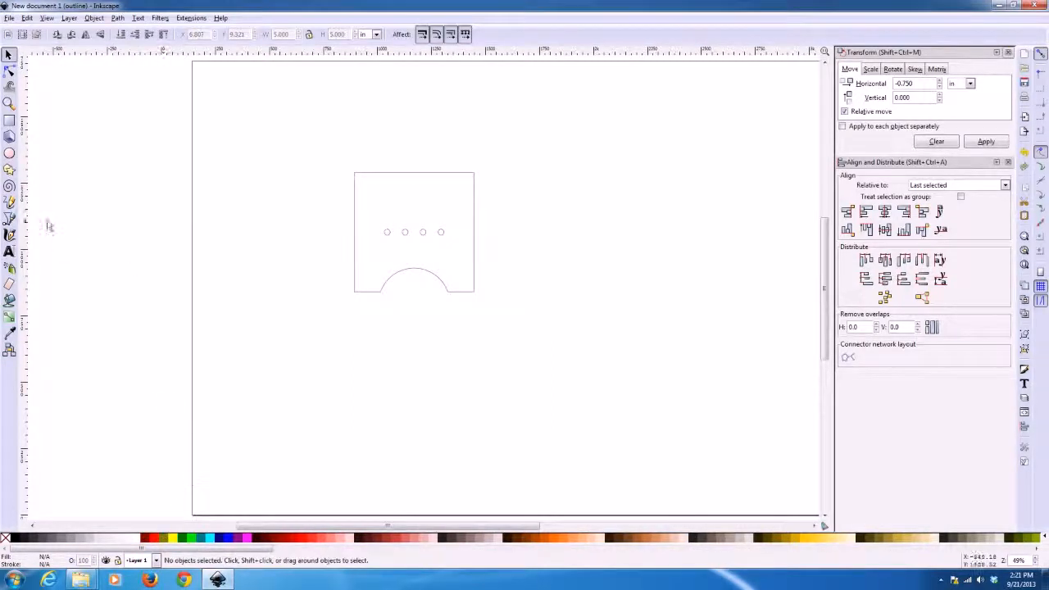
left_click(9, 121)
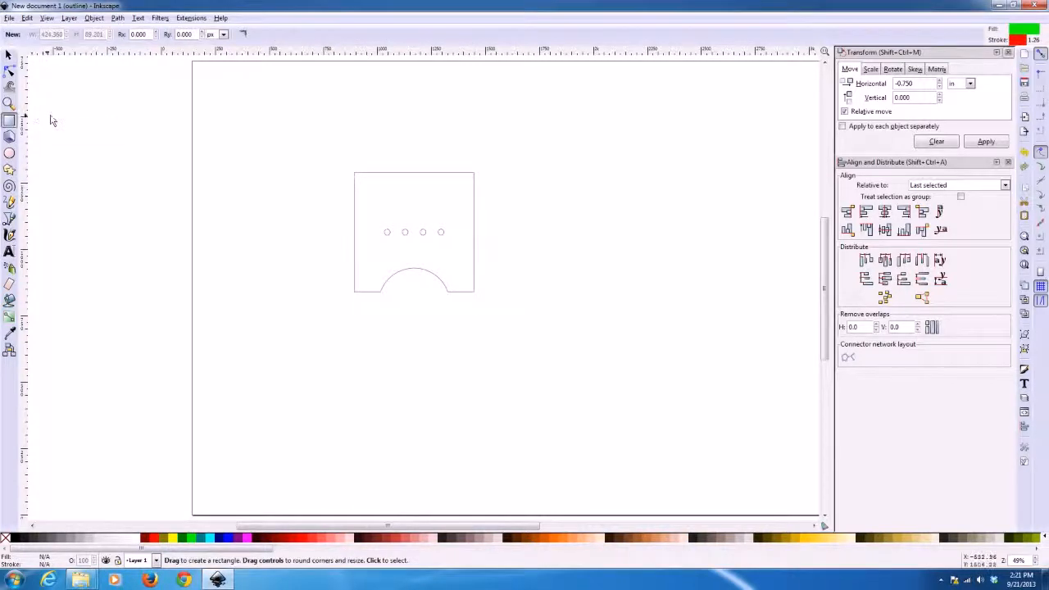
left_click_drag(181, 96, 282, 209)
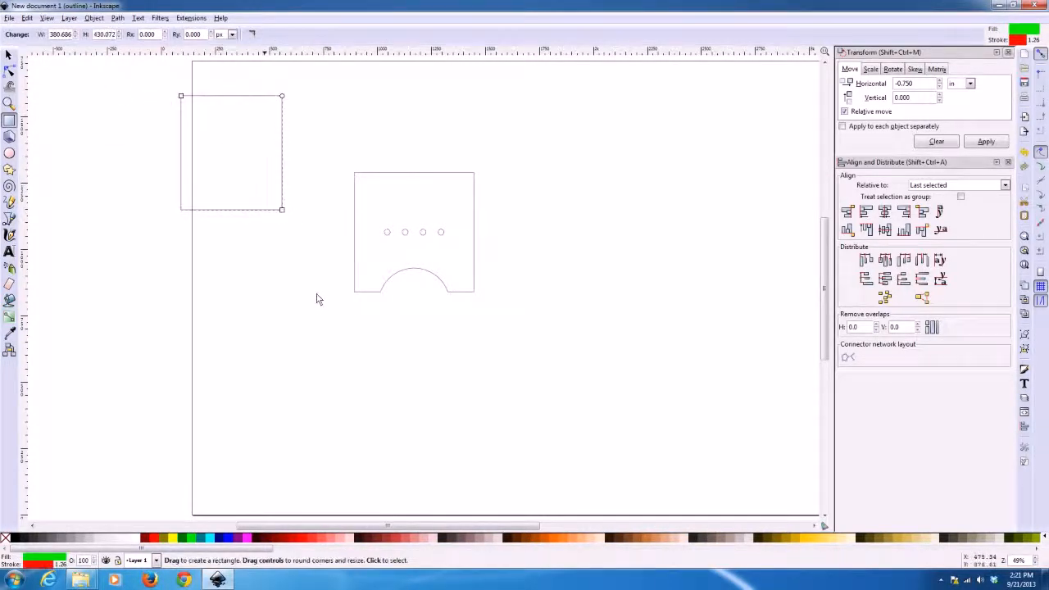
left_click(49, 17)
mouse_move(73, 41)
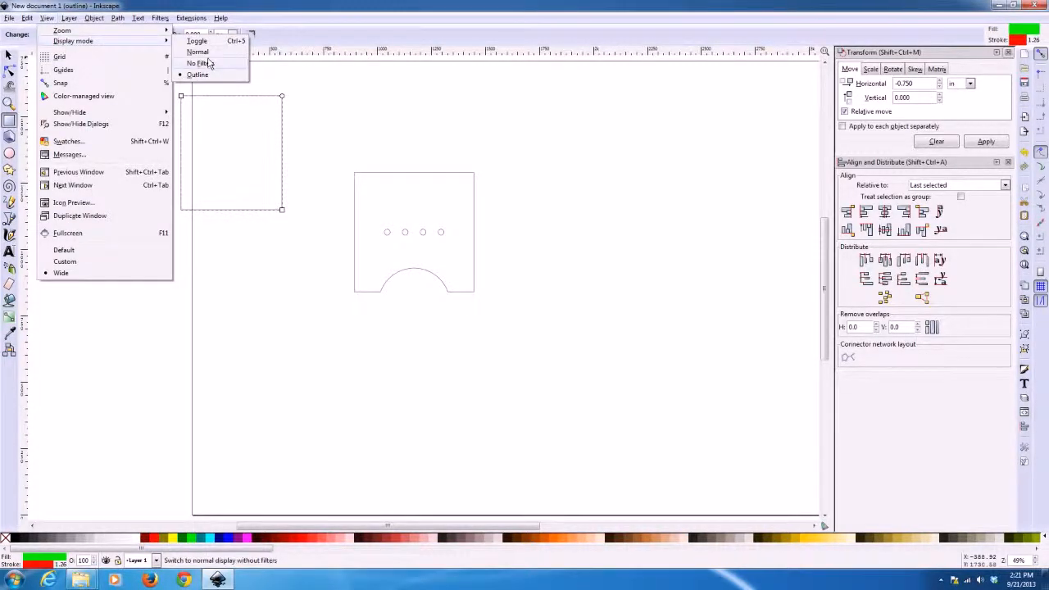
left_click(209, 74)
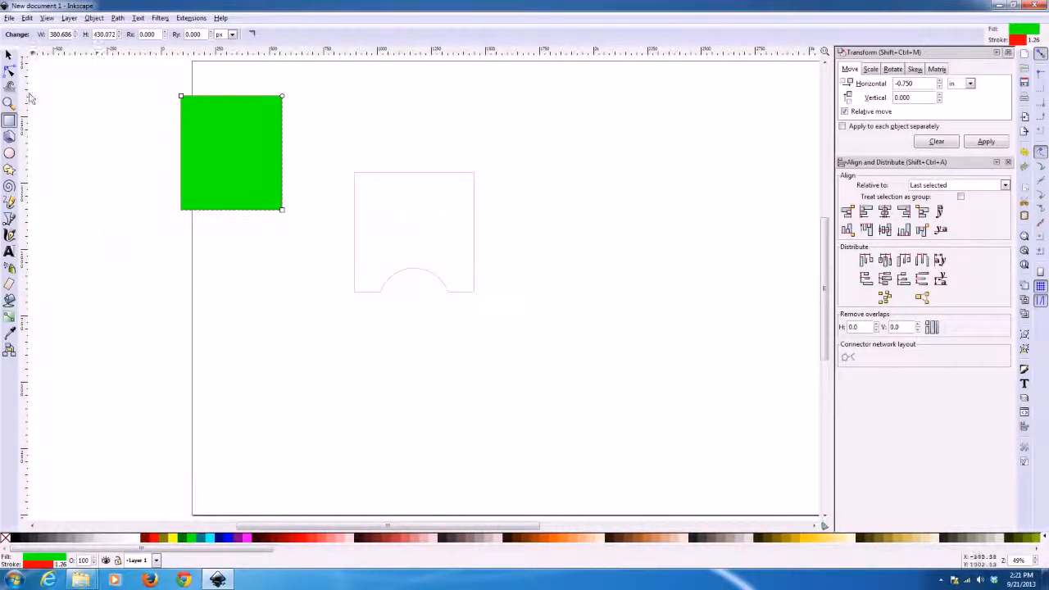
Delete the green test rectangle and set the display mode back to Outline
left_click(9, 55)
left_click_drag(155, 87, 344, 241)
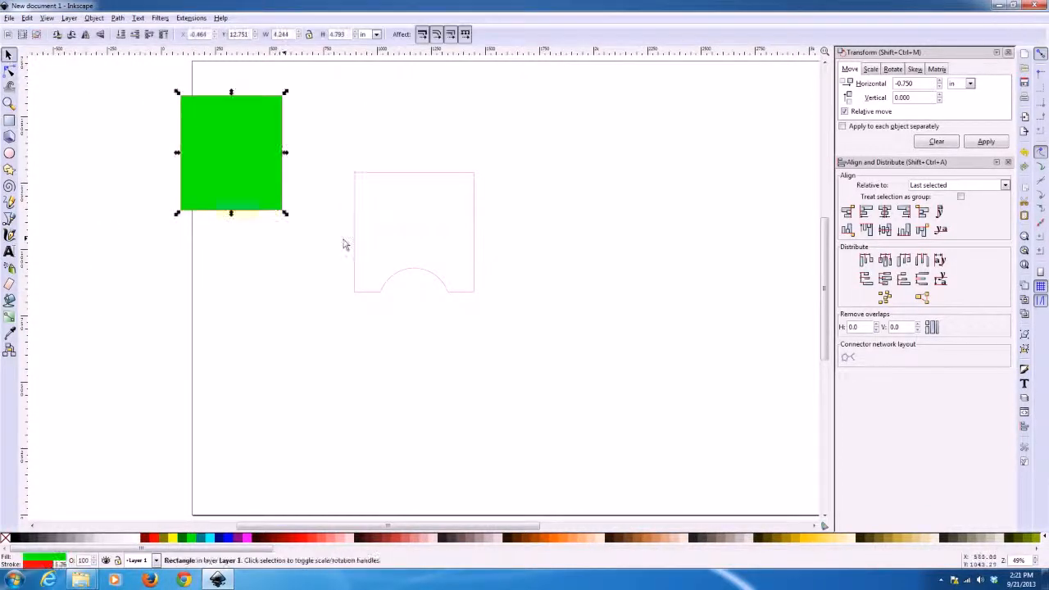
key("Delete")
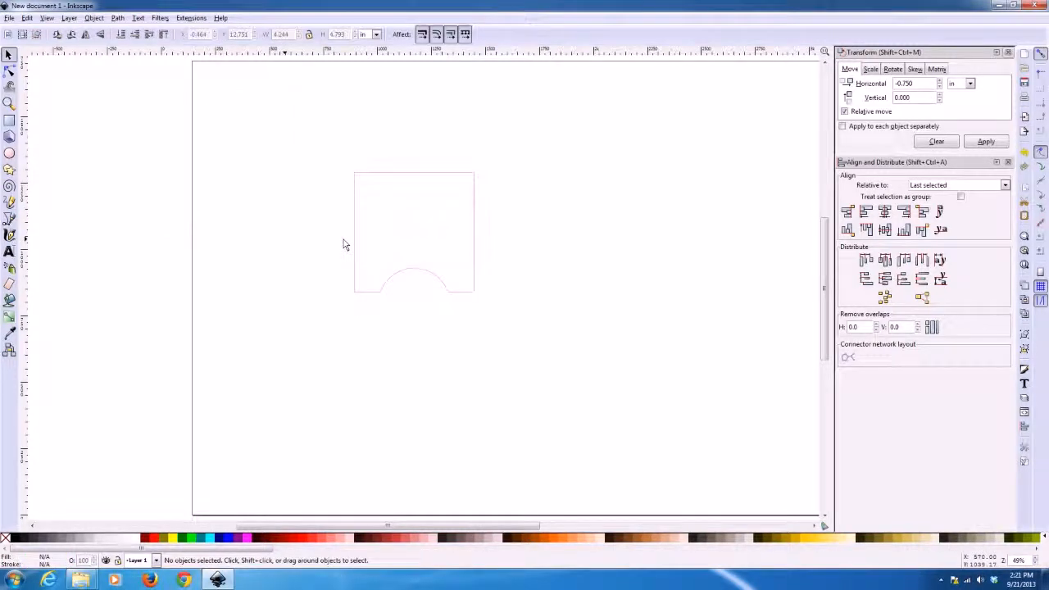
left_click(47, 17)
mouse_move(50, 30)
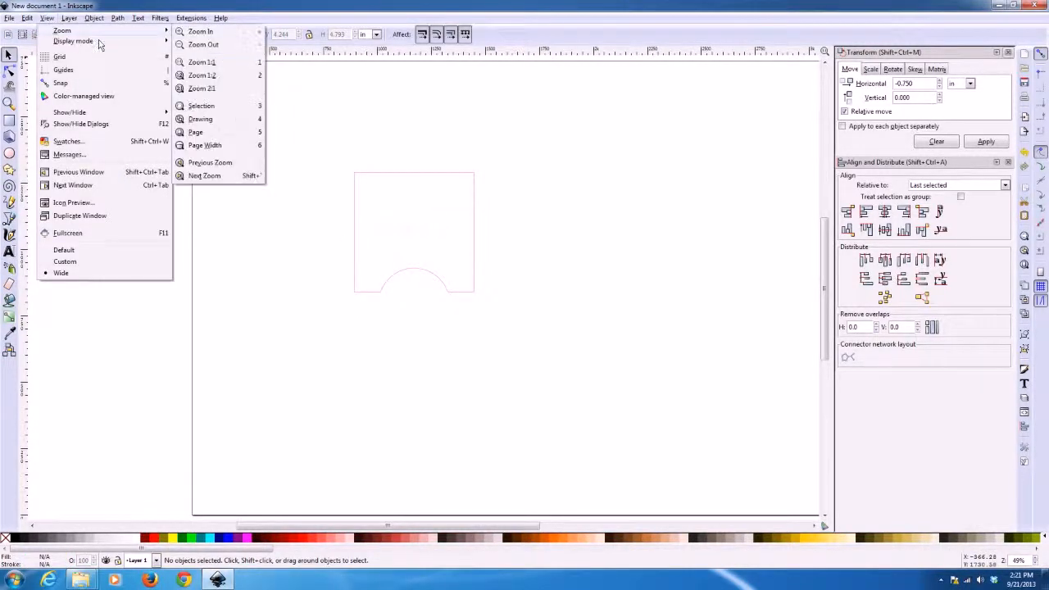
mouse_move(99, 41)
left_click(201, 73)
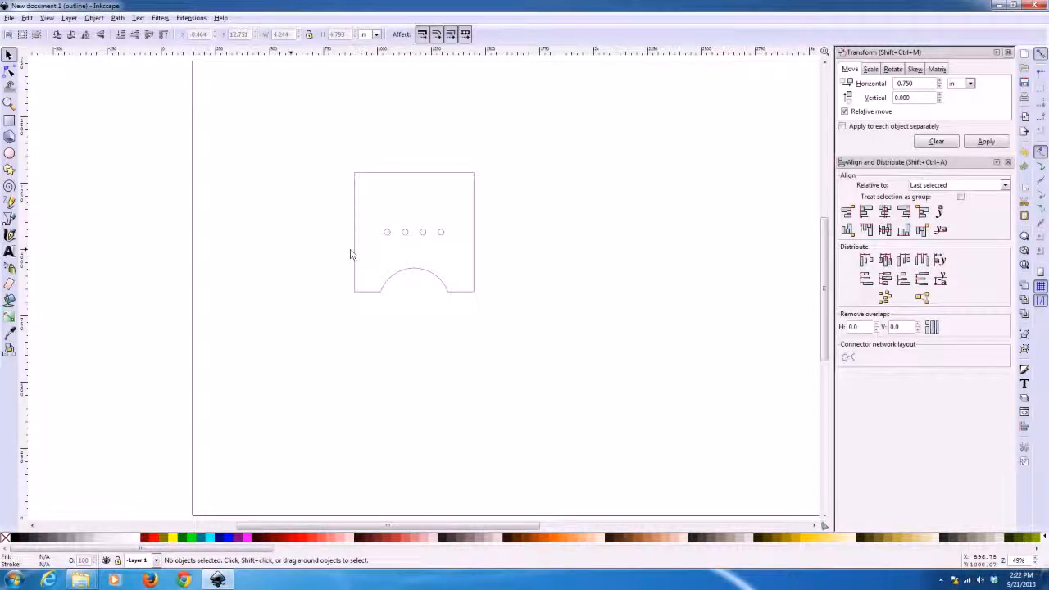
left_click(941, 581)
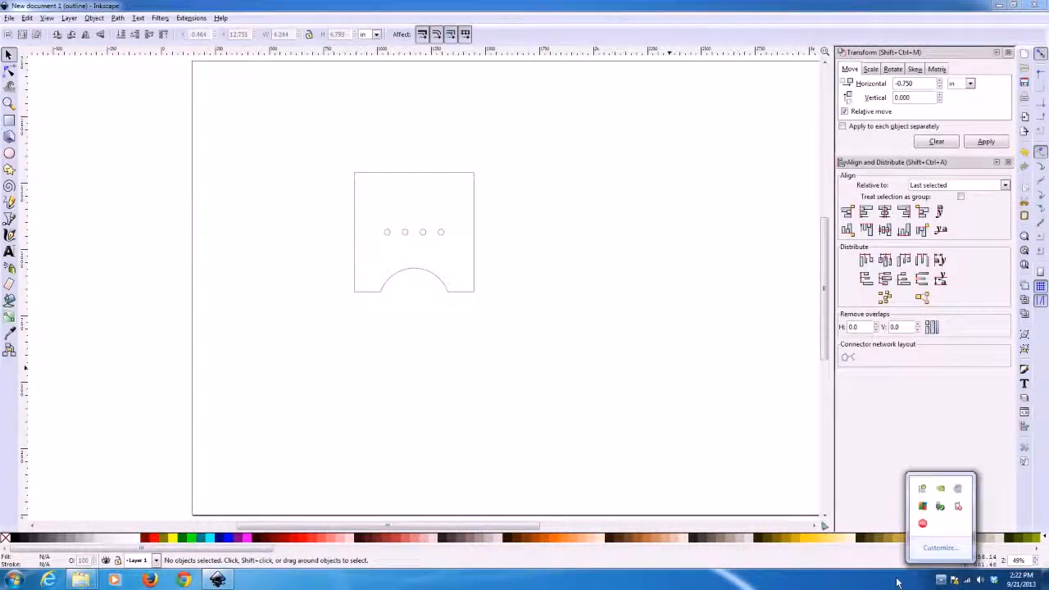